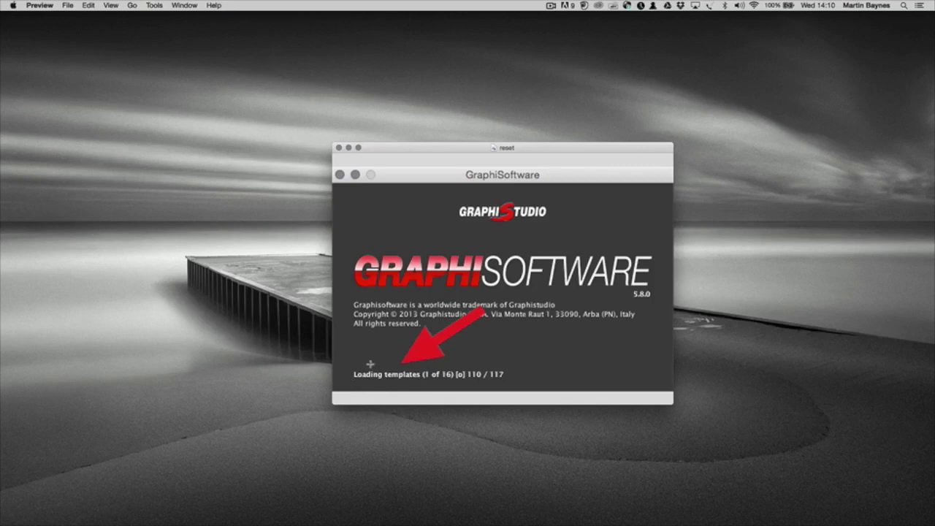
Drag the stalled GraphiSoftware 5.8.0 loading splash aside to clear the desktop.
drag(416, 147, 912, 192)
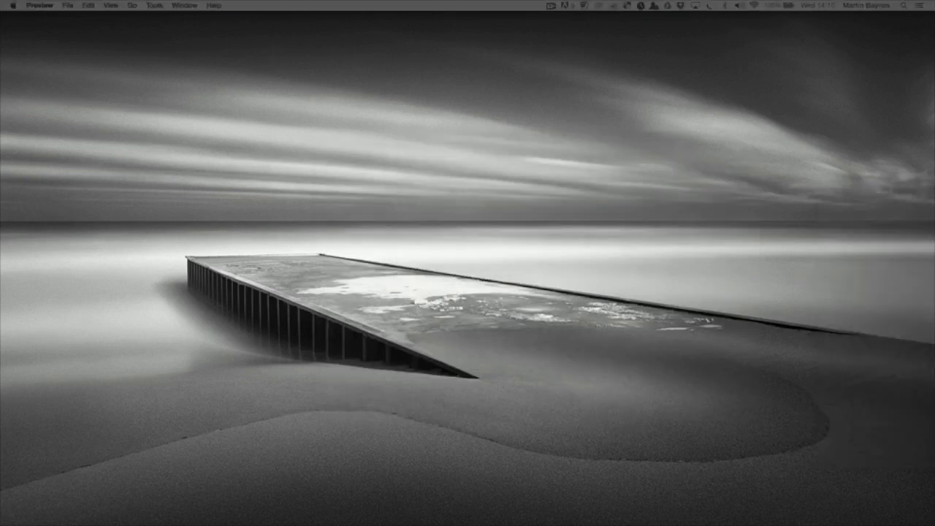
Choose English and save a new project named 'Martin test 6' on the Desktop.
drag(810, 161, 476, 169)
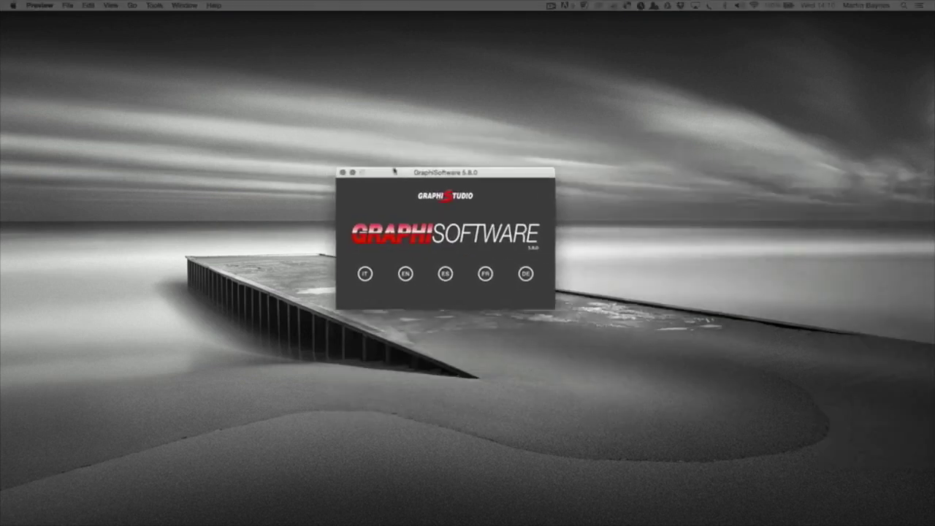
click(404, 278)
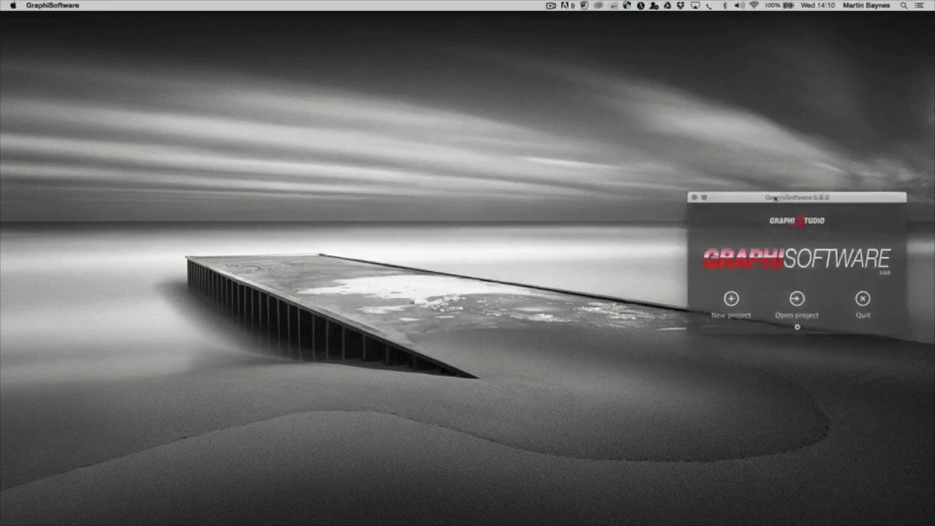
drag(776, 196, 514, 197)
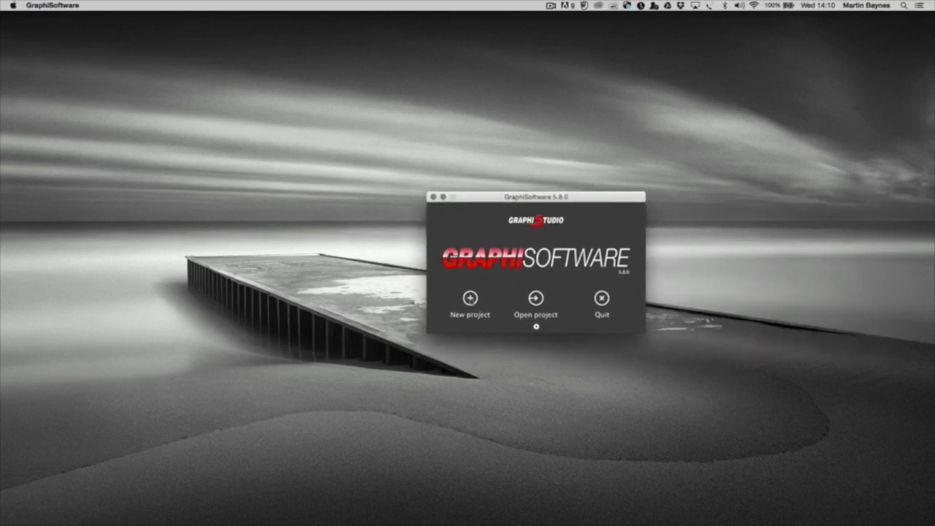
click(470, 299)
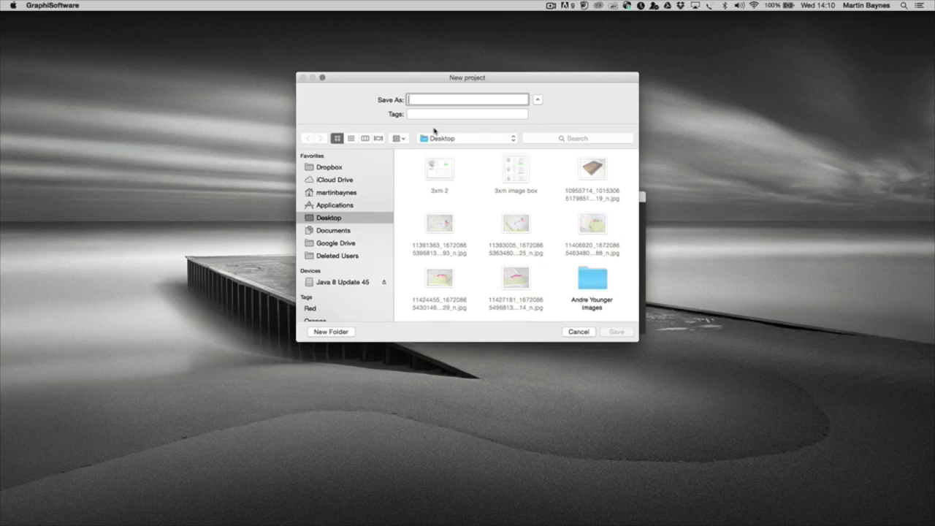
text(Martin)
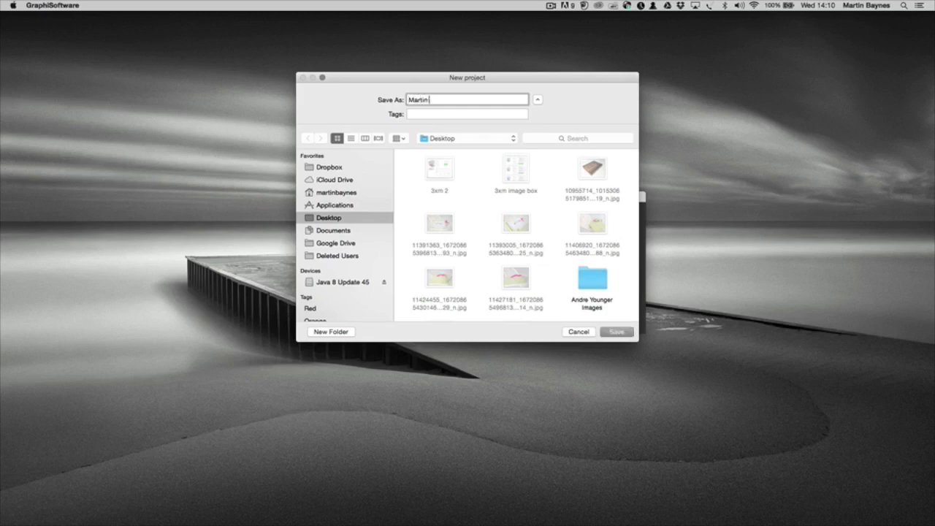
text( test 6)
click(616, 332)
Pick the vertical book format and complete project setup.
click(633, 323)
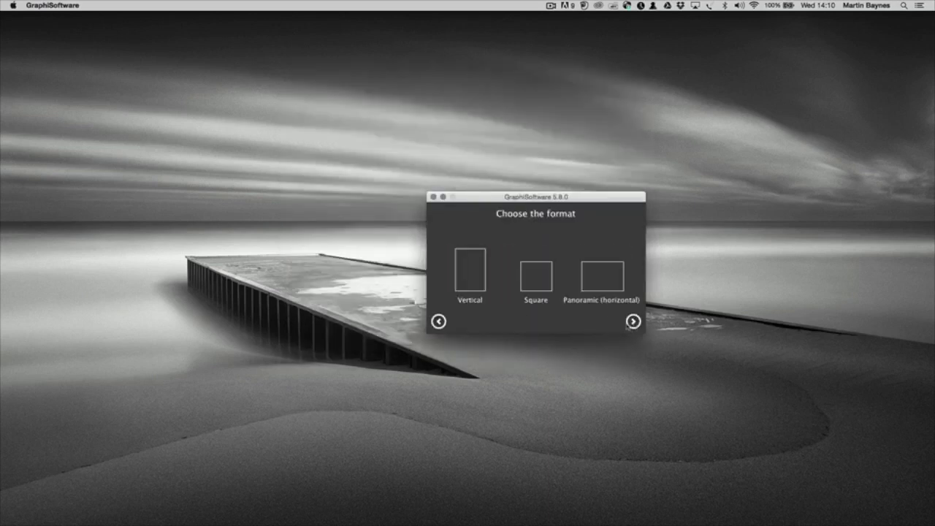
click(471, 283)
click(633, 322)
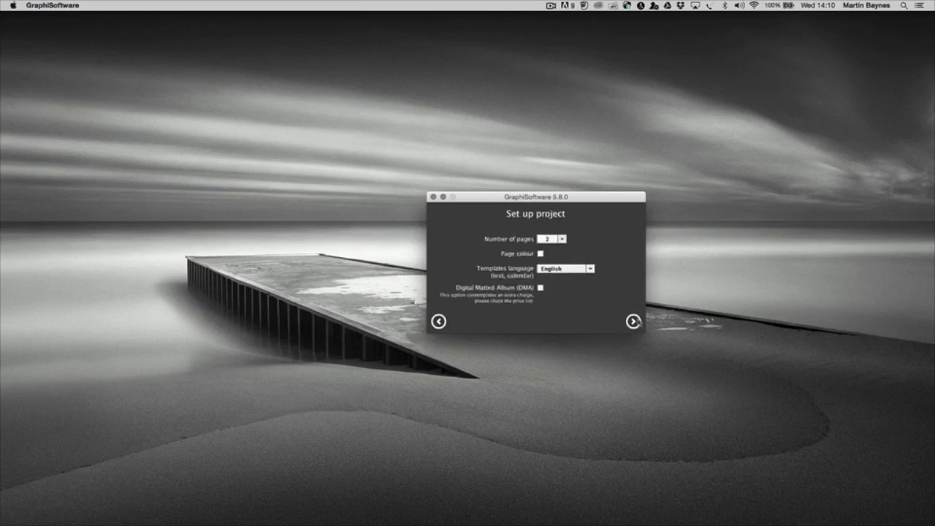
click(633, 322)
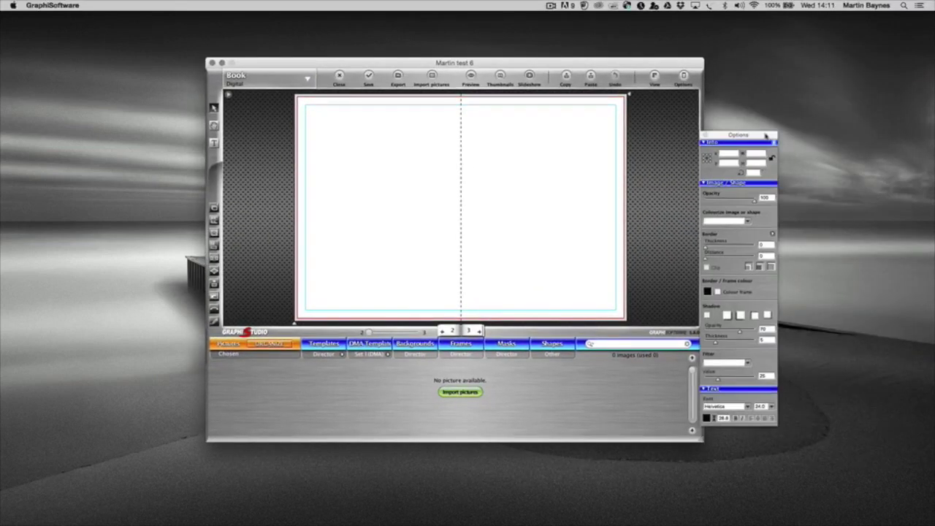
Place the Options palette left, Pages options right, and enlarge the main project window.
drag(761, 130, 155, 99)
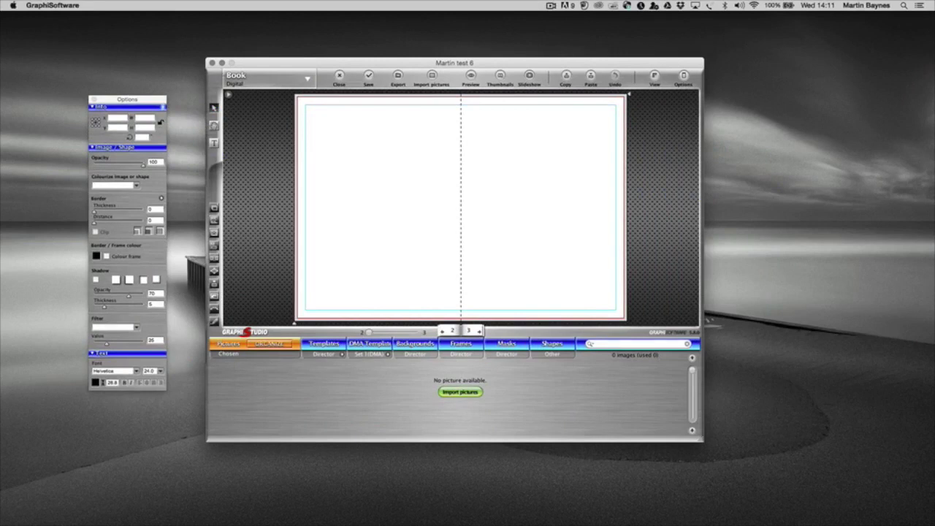
drag(829, 78, 815, 87)
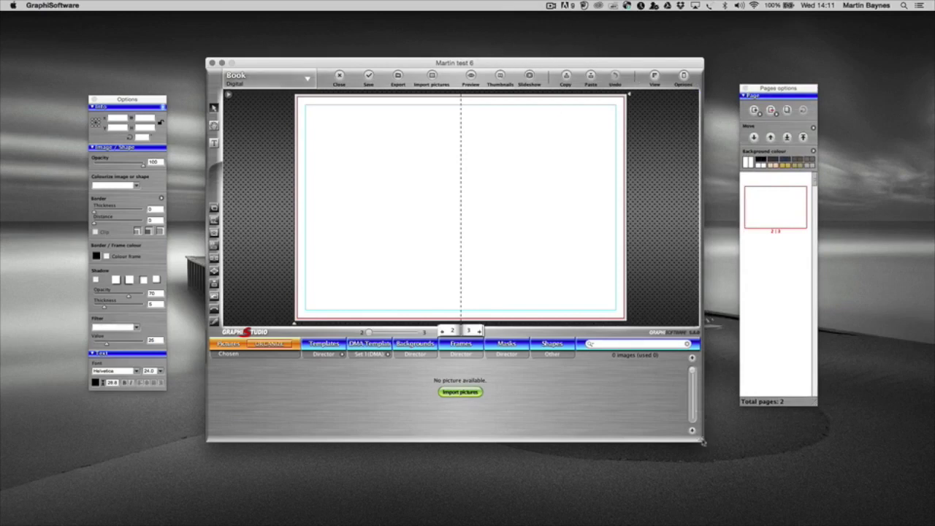
mouse_move(704, 442)
mouse_down()
mouse_move(740, 476)
mouse_move(707, 456)
mouse_up()
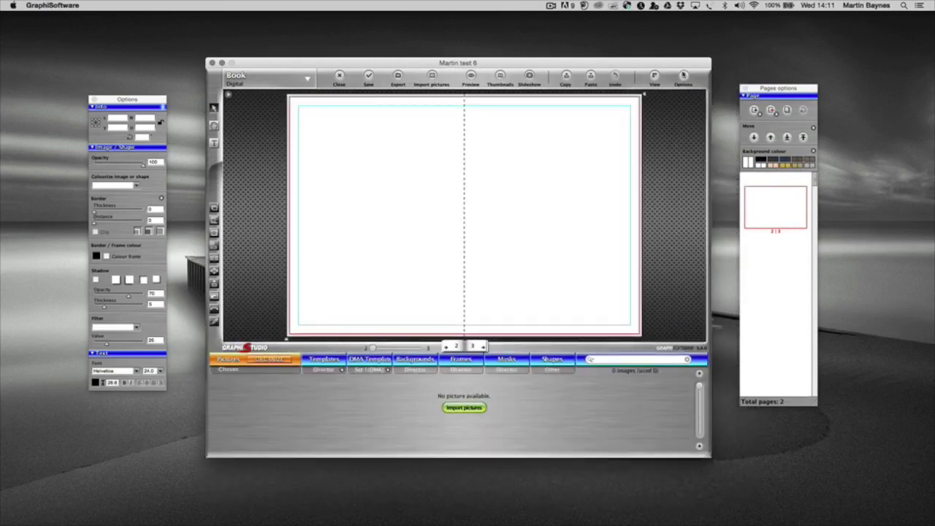
click(684, 76)
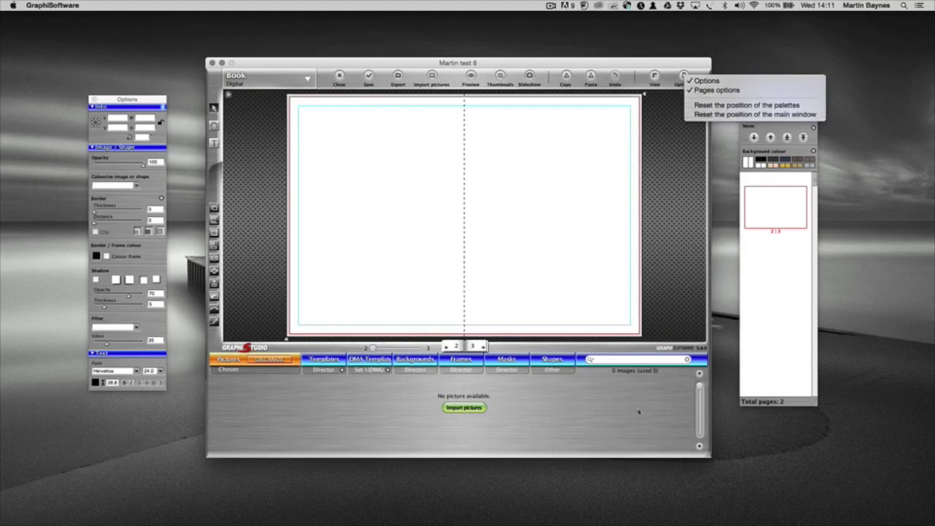
click(538, 379)
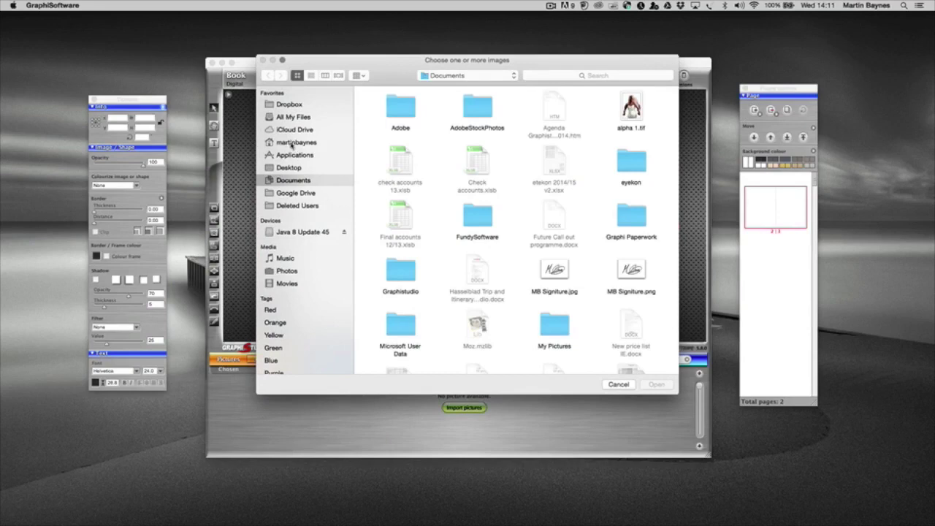
Import castle.jpg from the Desktop into the project's pictures.
click(291, 168)
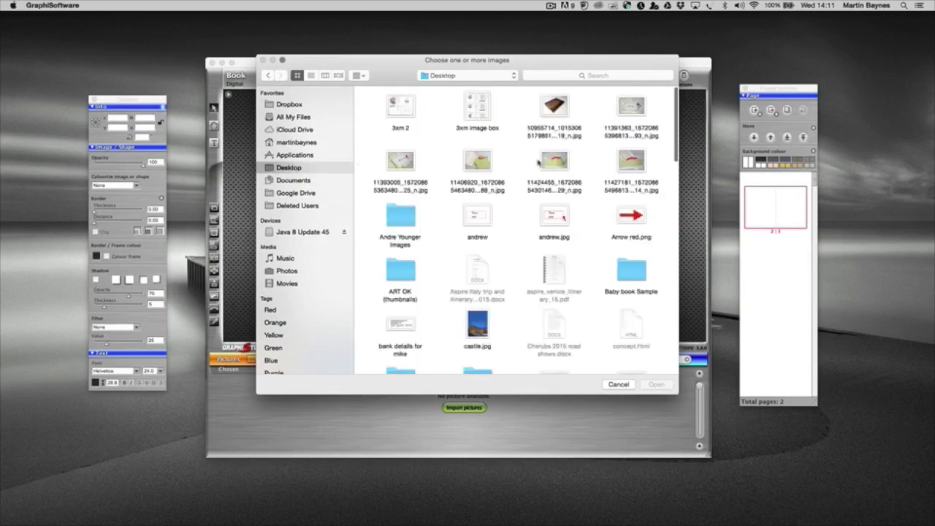
click(479, 326)
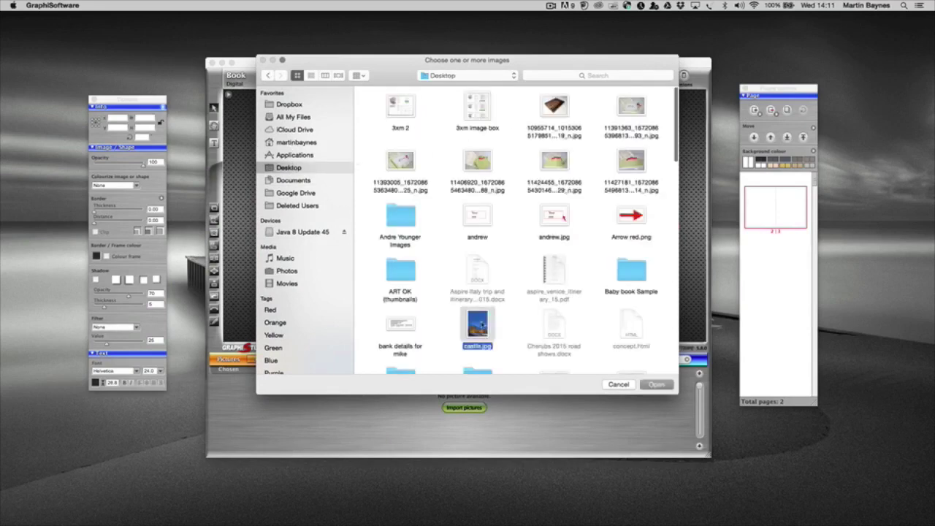
click(657, 385)
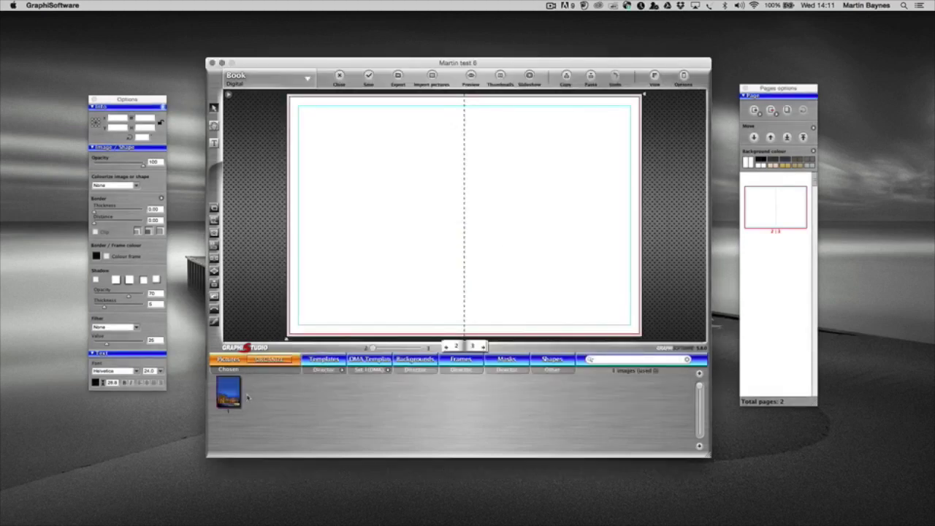
Place castle.jpg on the left page and edit it in Adobe Photoshop CC as the chosen editor.
drag(228, 393, 381, 223)
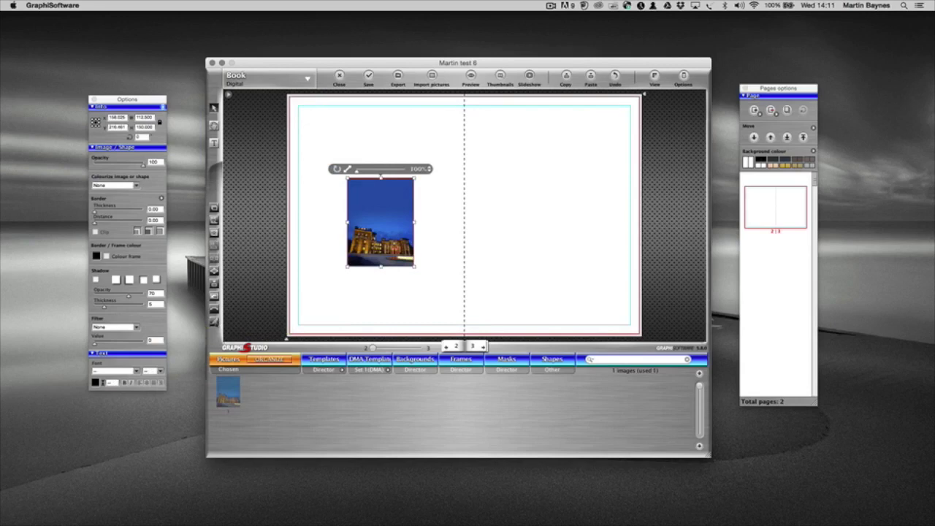
click(215, 323)
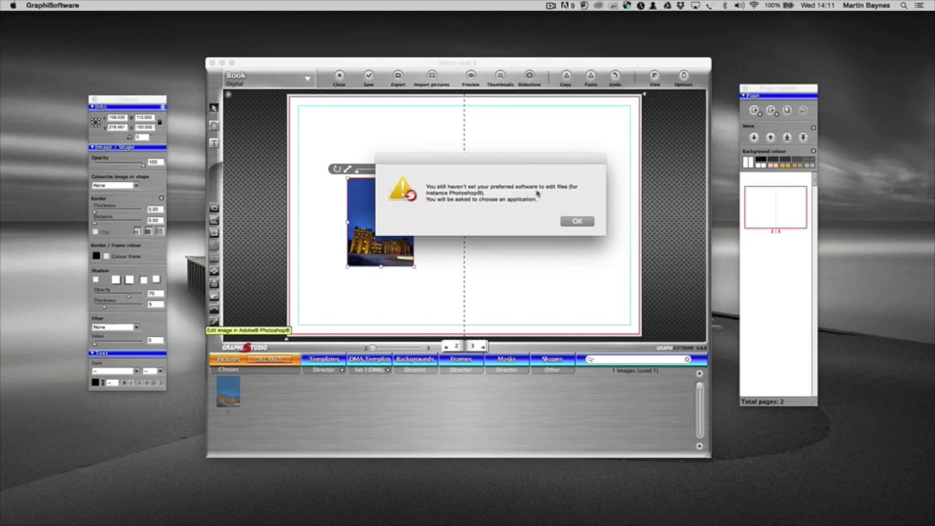
click(585, 224)
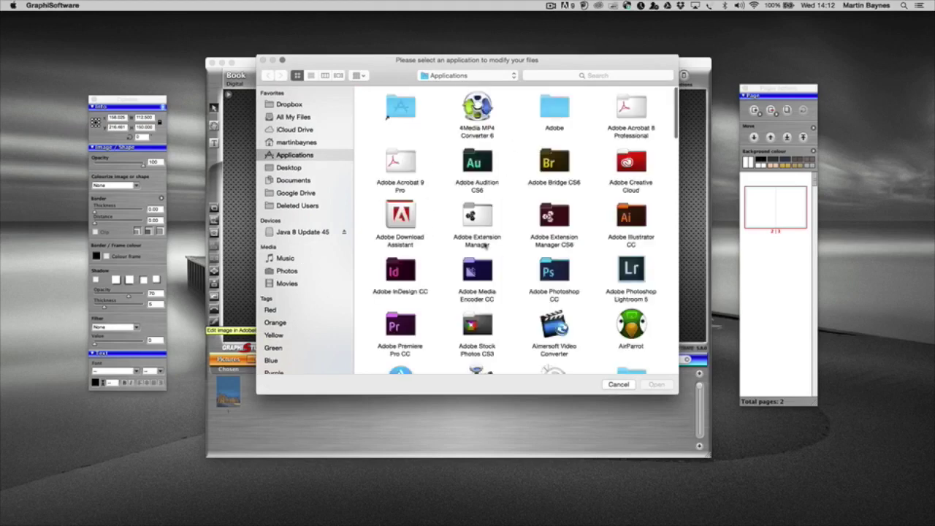
click(553, 274)
double_click(553, 274)
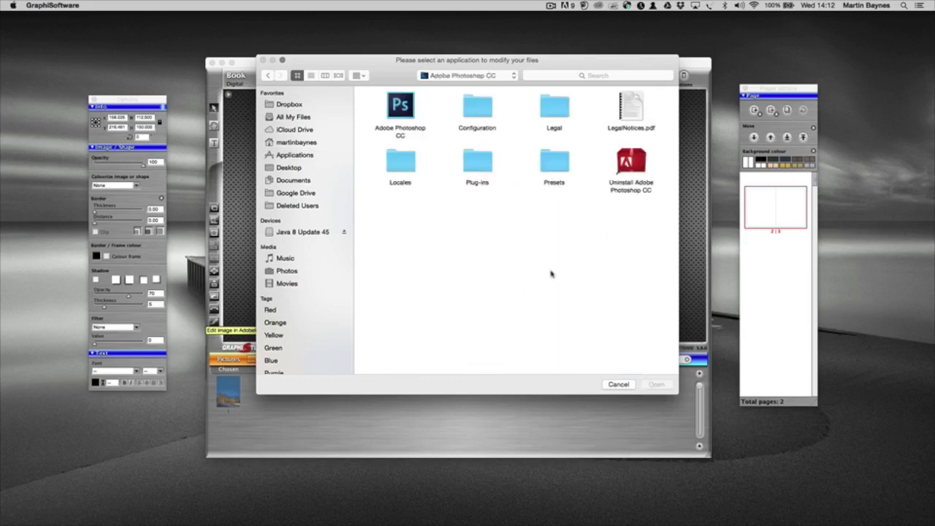
click(401, 107)
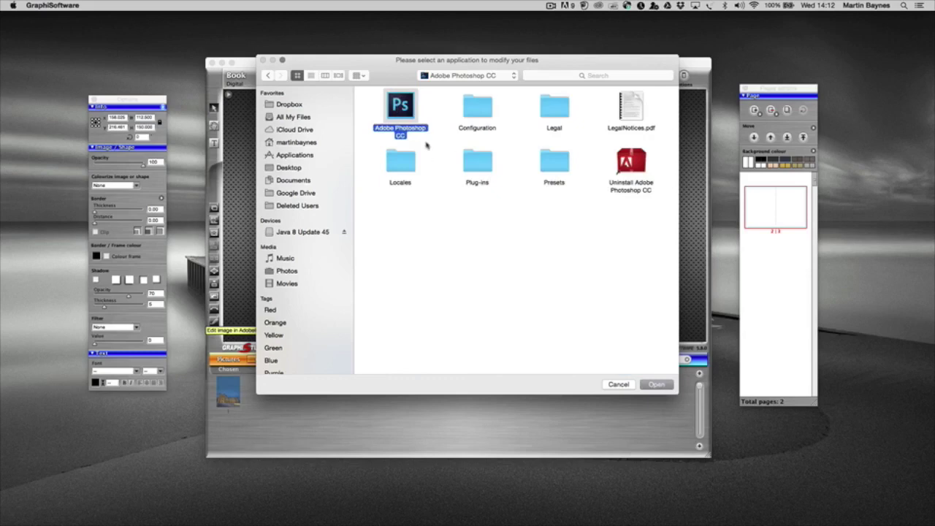
click(667, 386)
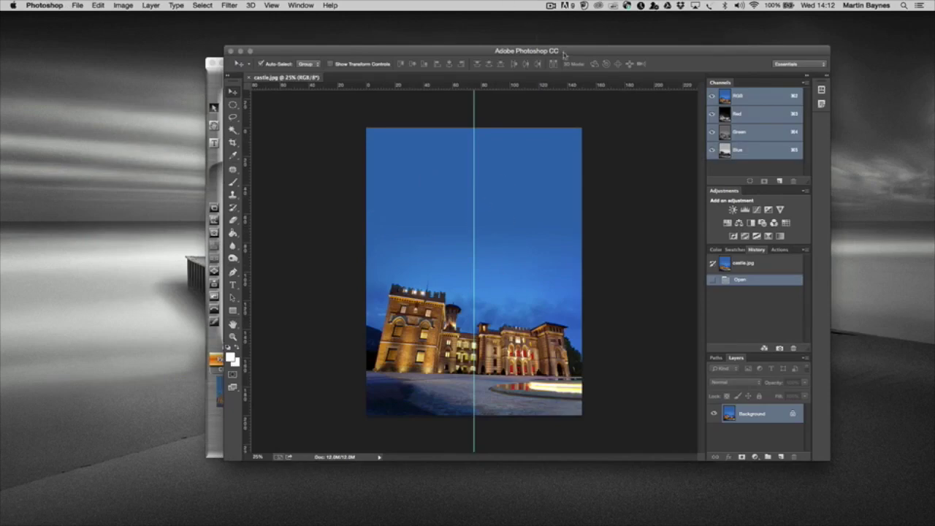
drag(562, 56, 757, 132)
click(380, 220)
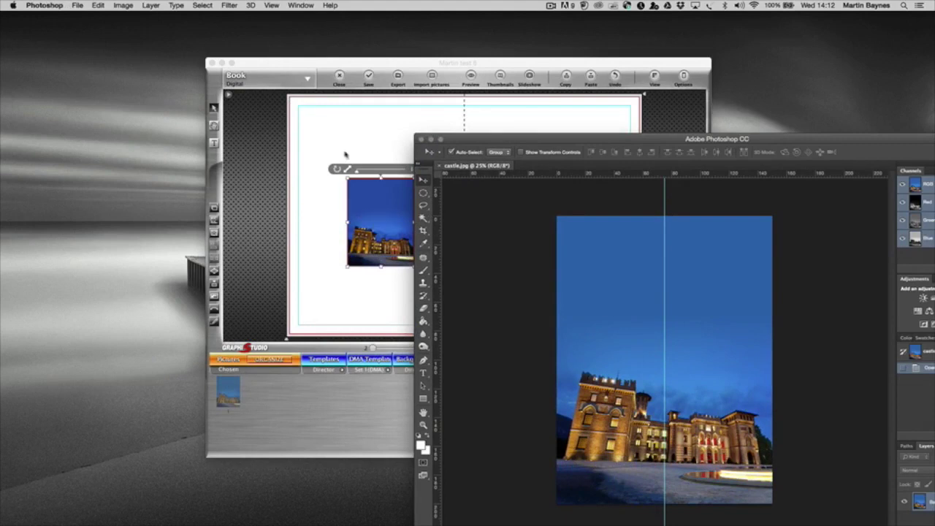
click(379, 220)
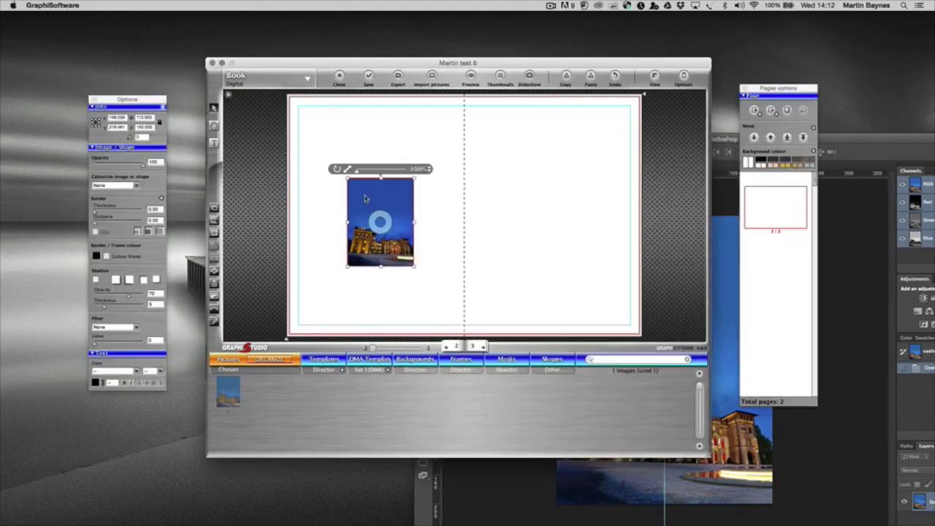
right_click(365, 198)
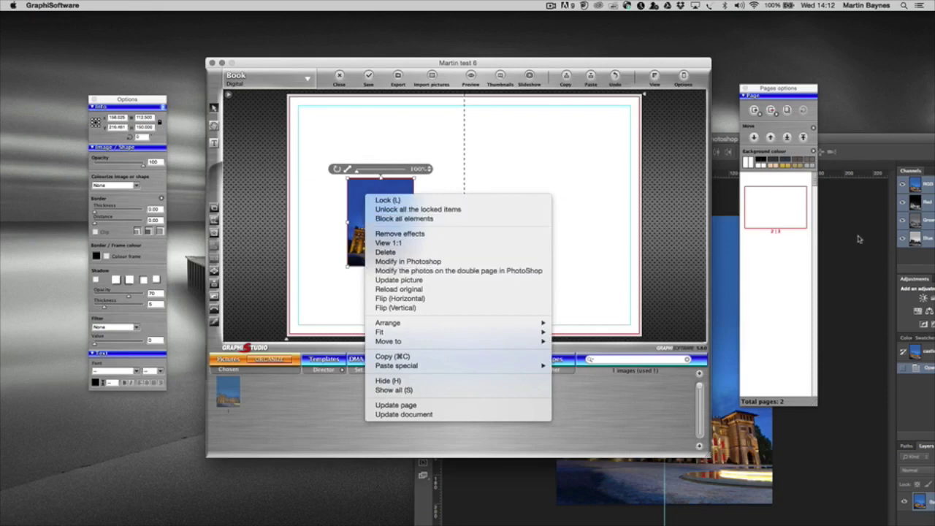
click(867, 290)
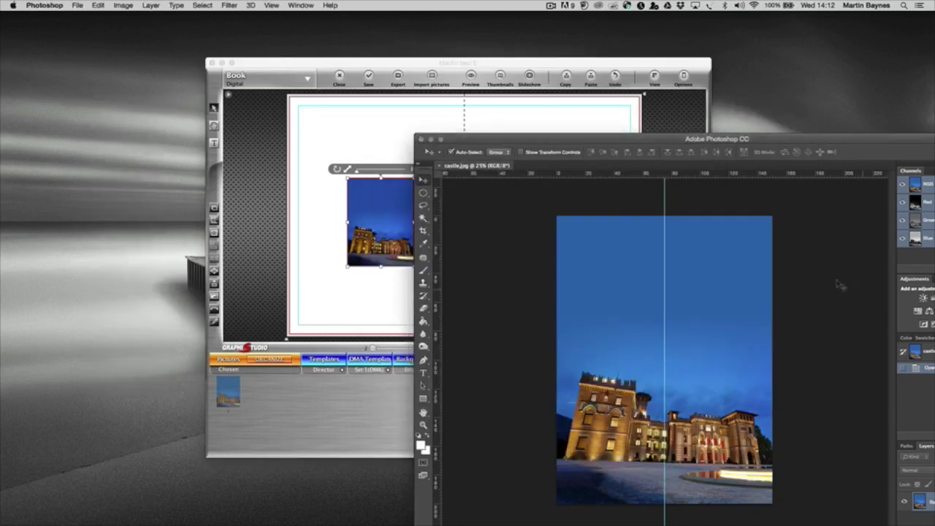
Apply a Levels adjustment to castle.jpg with the white input level at 190.
drag(674, 141, 553, 66)
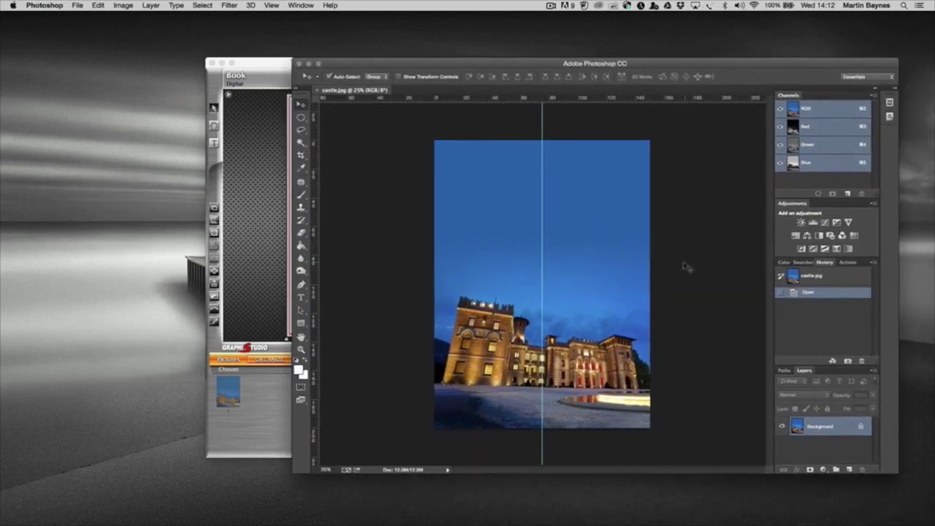
key(super+l)
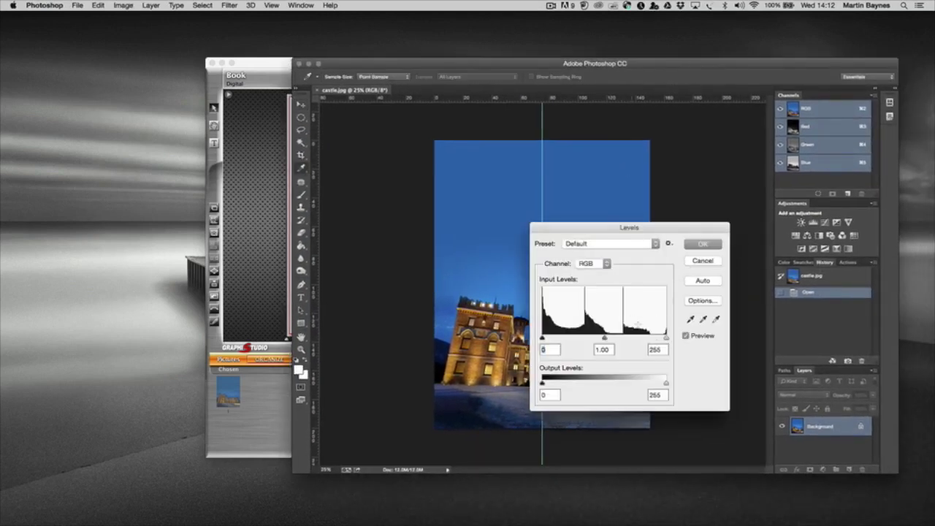
drag(666, 340, 635, 338)
click(701, 246)
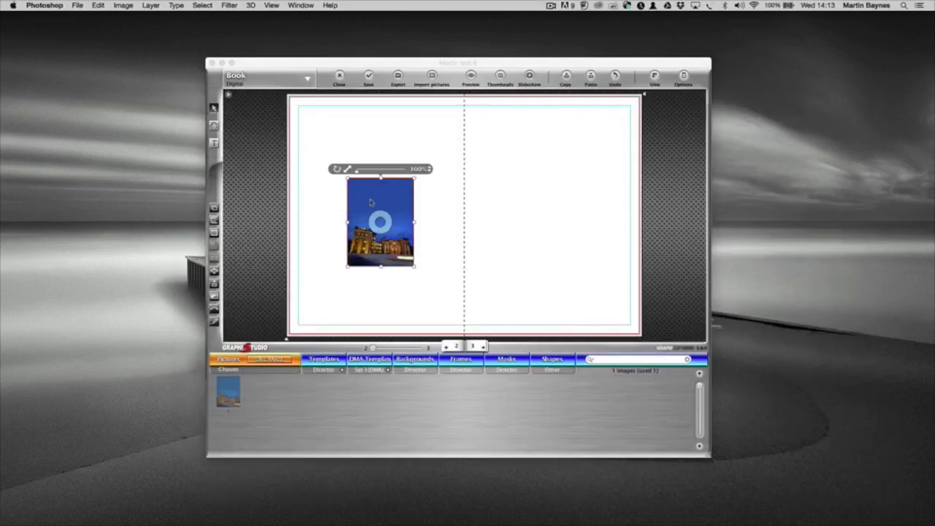
Update the castle photo to its edited version and enlarge its frame on the left page.
click(367, 199)
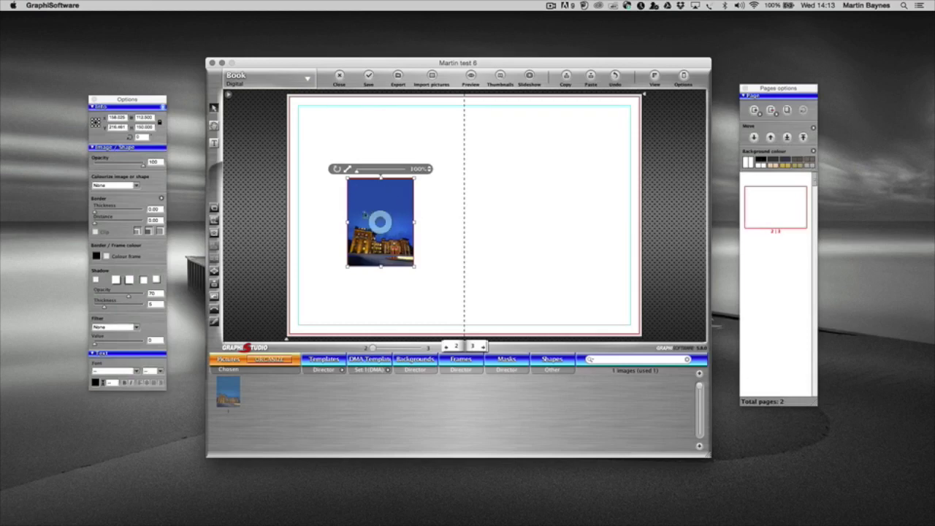
right_click(381, 190)
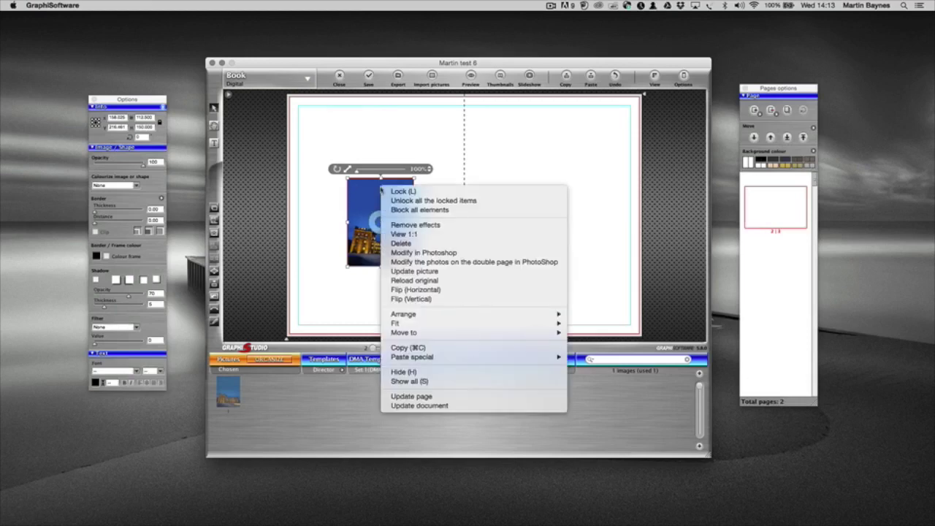
click(457, 272)
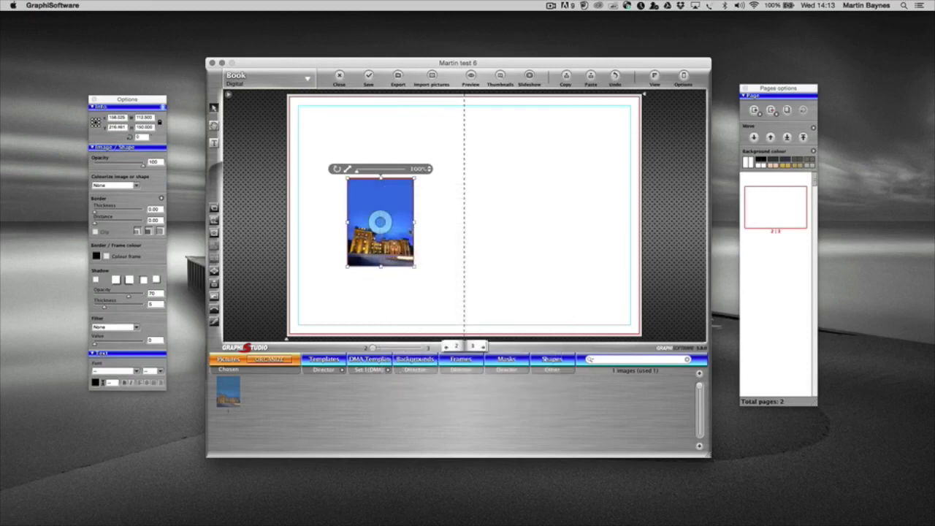
drag(416, 266, 461, 307)
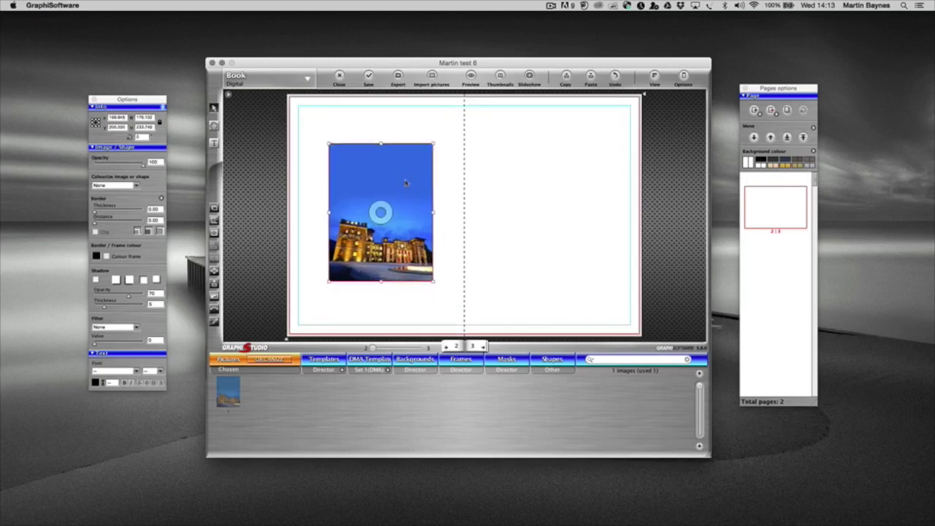